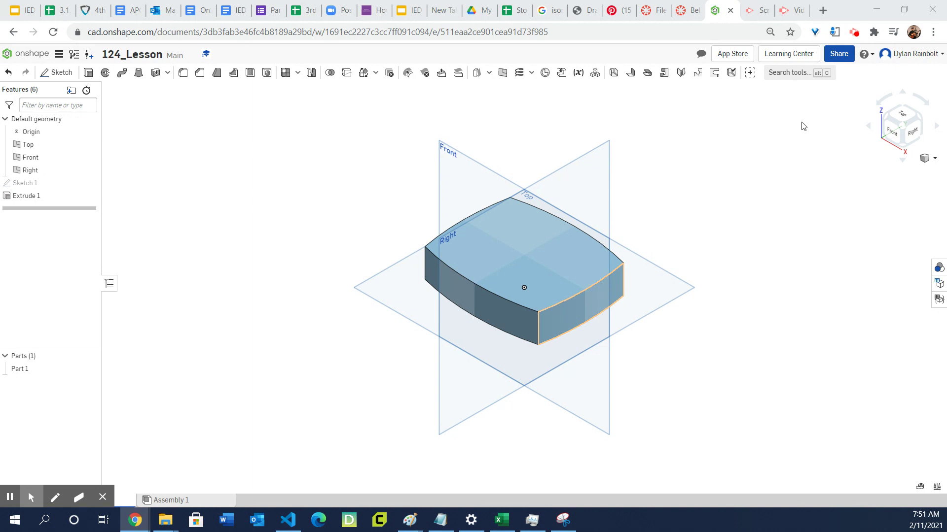
Delete the existing Sketch 1 and Extrude 1 features from the part
left_click(911, 122)
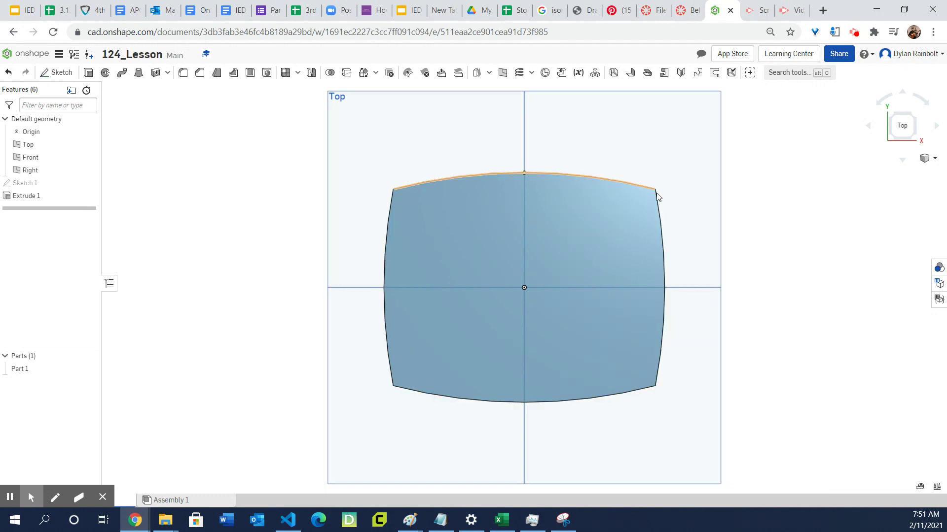
mouse_move(668, 161)
left_mouse_down()
mouse_move(393, 370)
mouse_move(373, 460)
left_mouse_up()
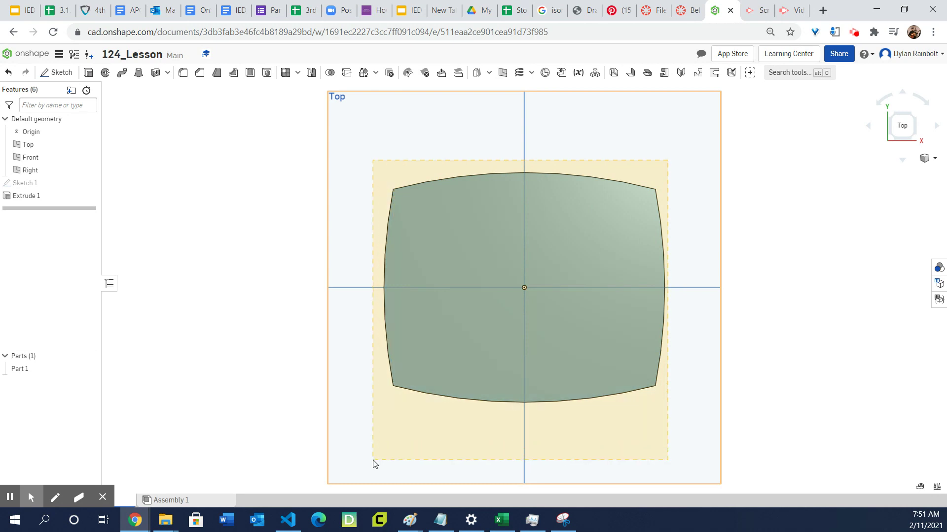
left_click(25, 185)
left_click(35, 196)
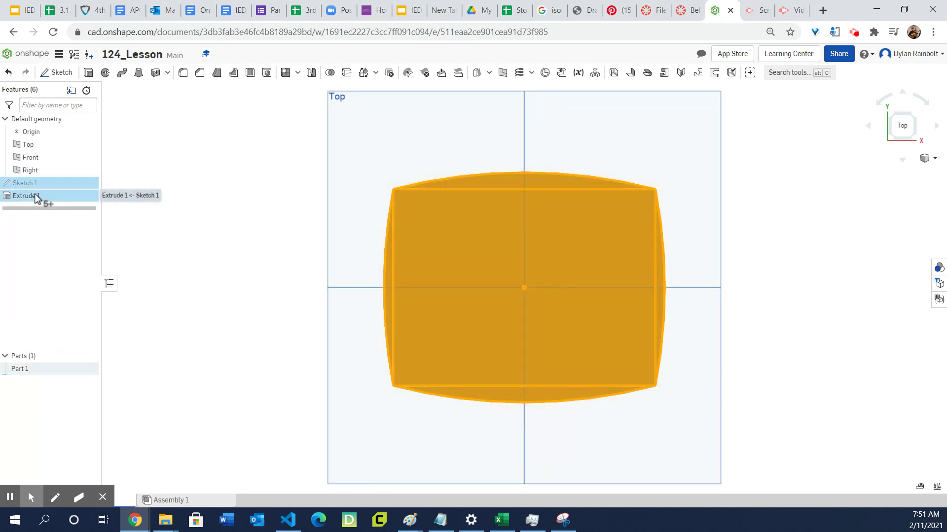
key("Delete")
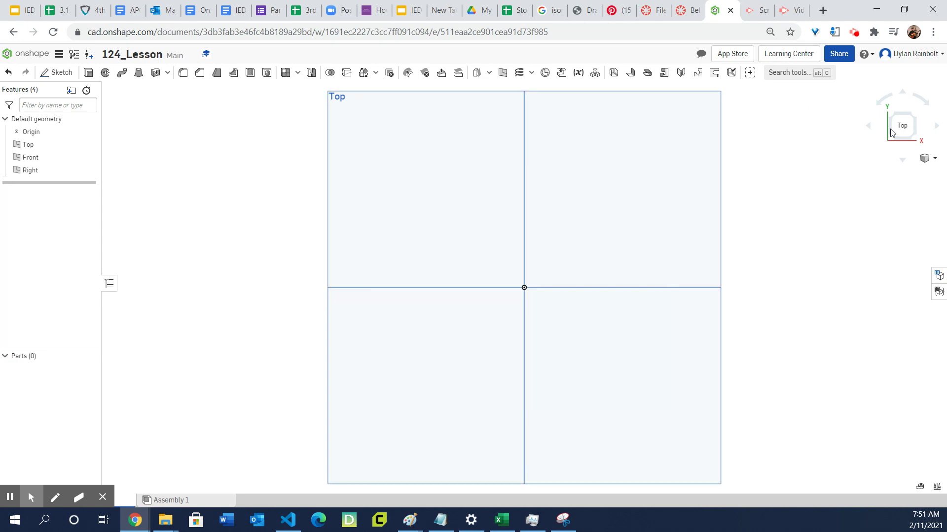
Start a new sketch on the Top plane and face it straight on
left_click(926, 159)
left_click(906, 171)
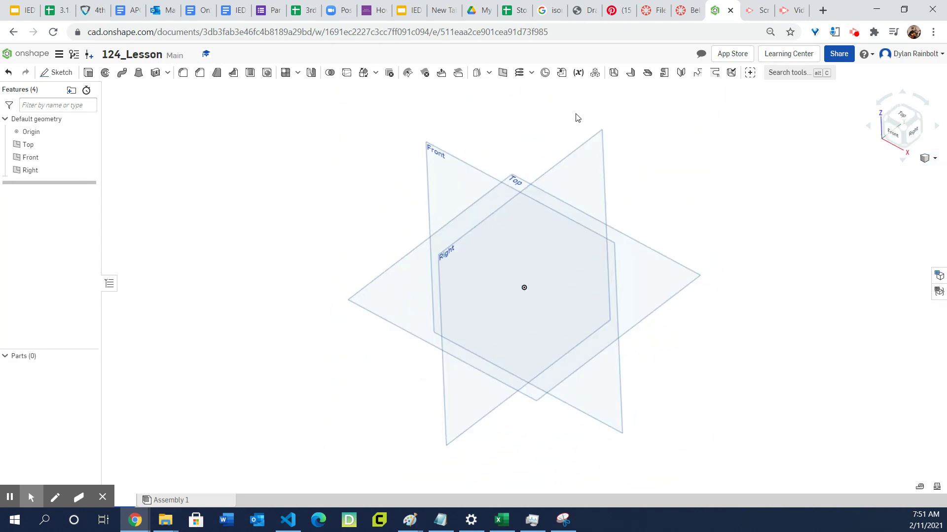
left_click(69, 76)
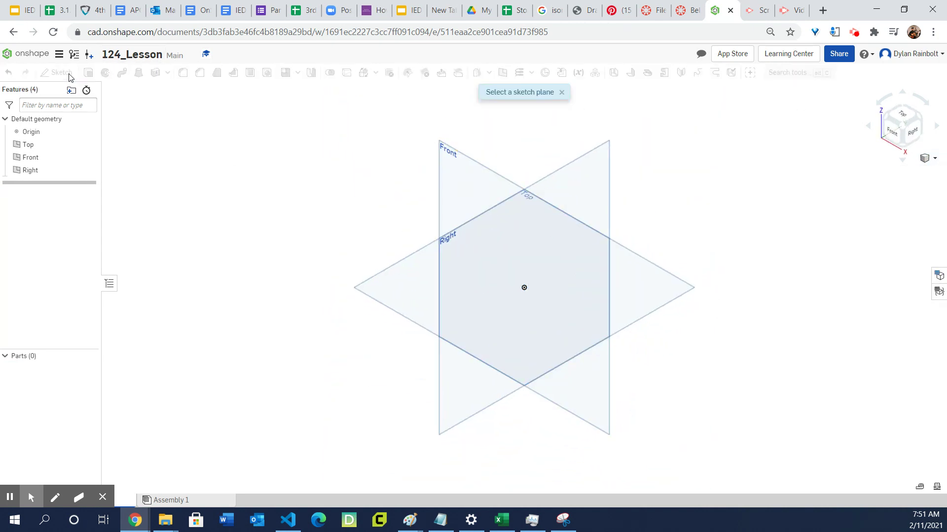
left_click(422, 263)
left_click(906, 117)
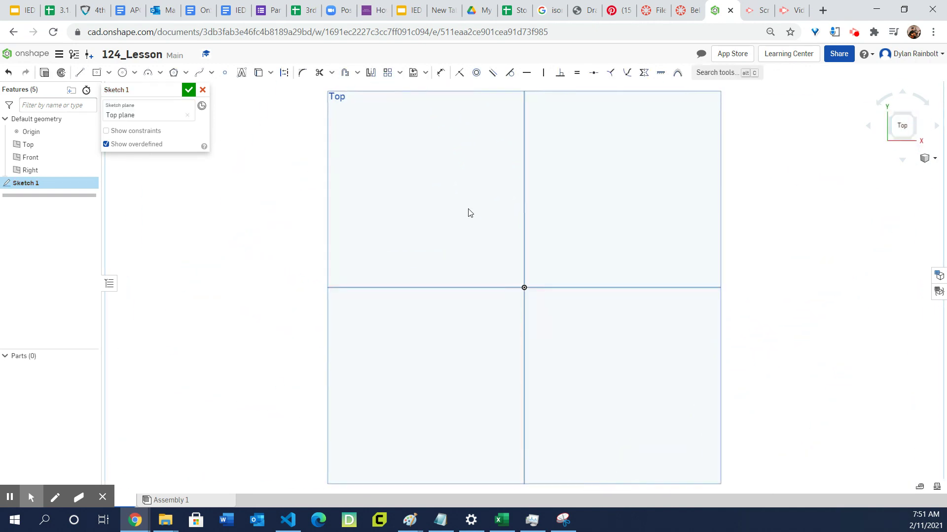
Draw a center-point rectangle on the origin, 4 wide and 3 high
left_click(96, 75)
left_click(524, 287)
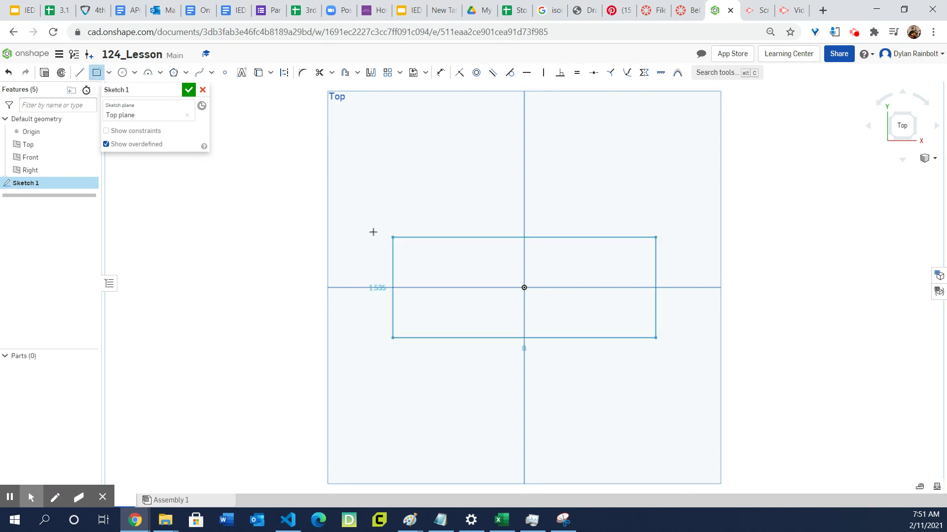
left_click(373, 224)
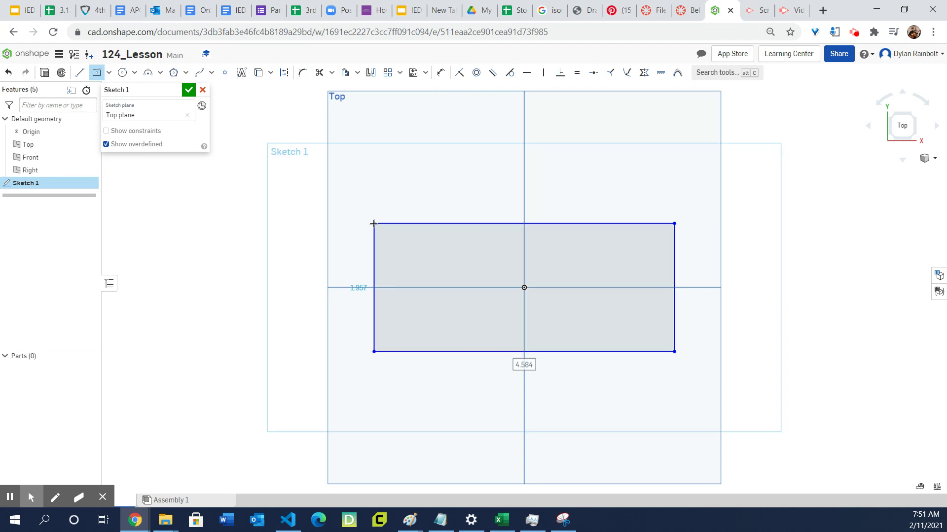
type("4")
key("Return")
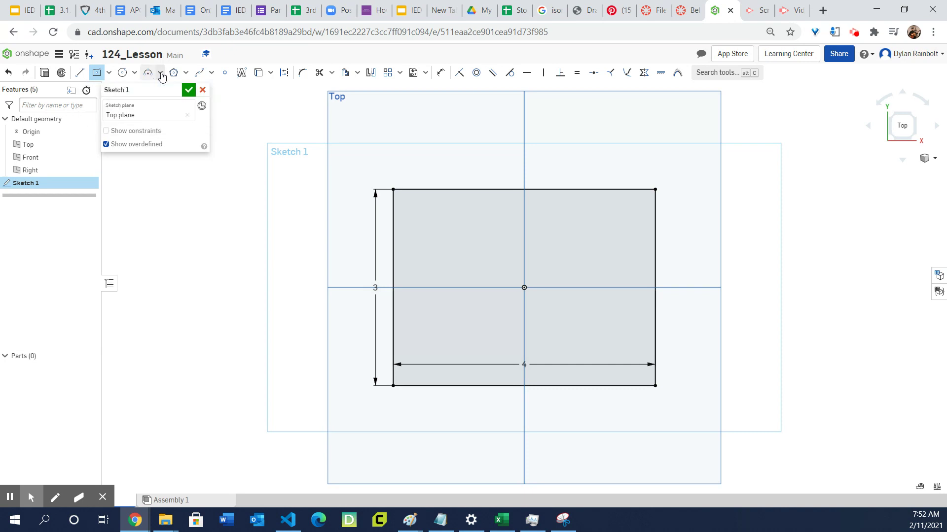
Draw an outward three-point arc between the rectangle's two upper corners with a radius of 16
left_click(160, 74)
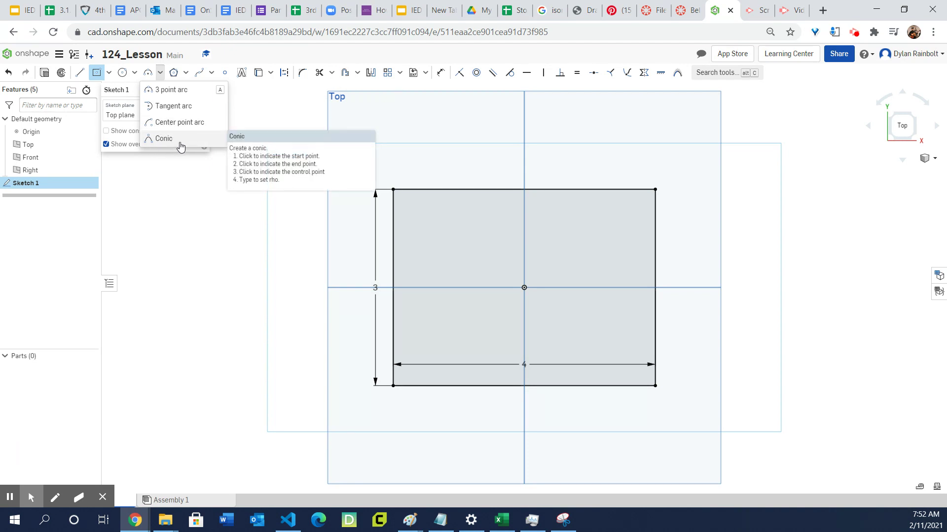
left_click(172, 92)
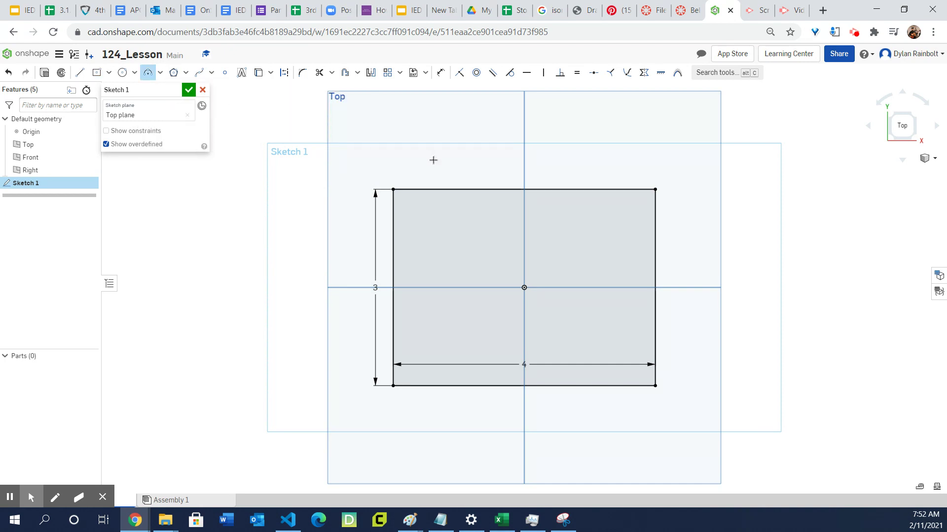
left_click(393, 189)
left_click(654, 190)
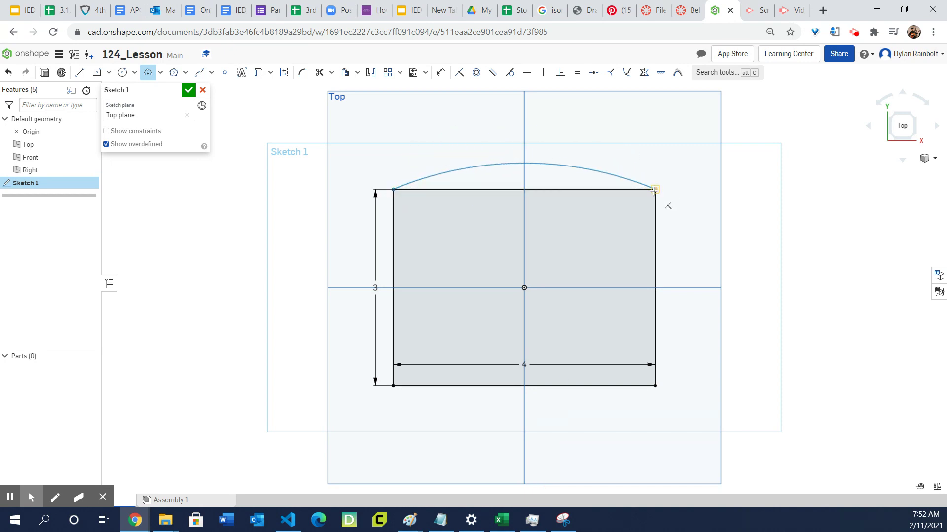
left_click(527, 164)
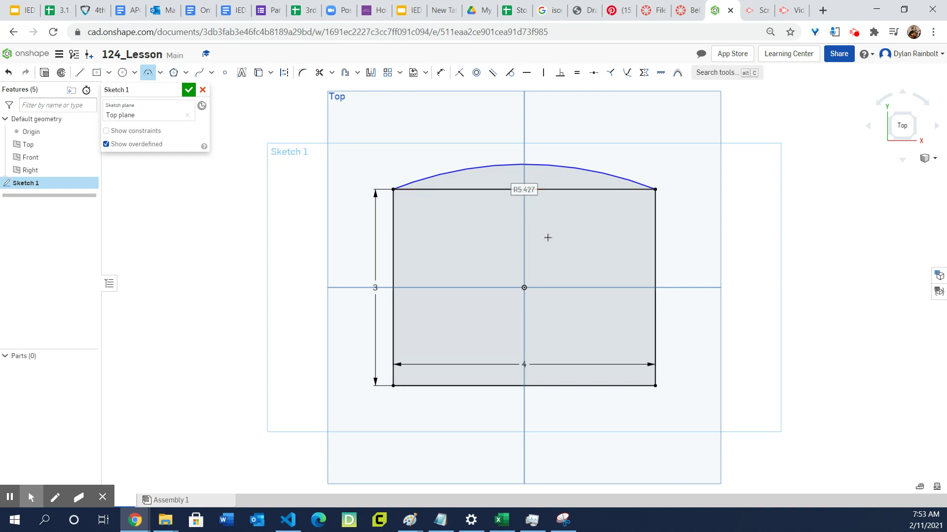
left_click(548, 238)
type("16")
key("Return")
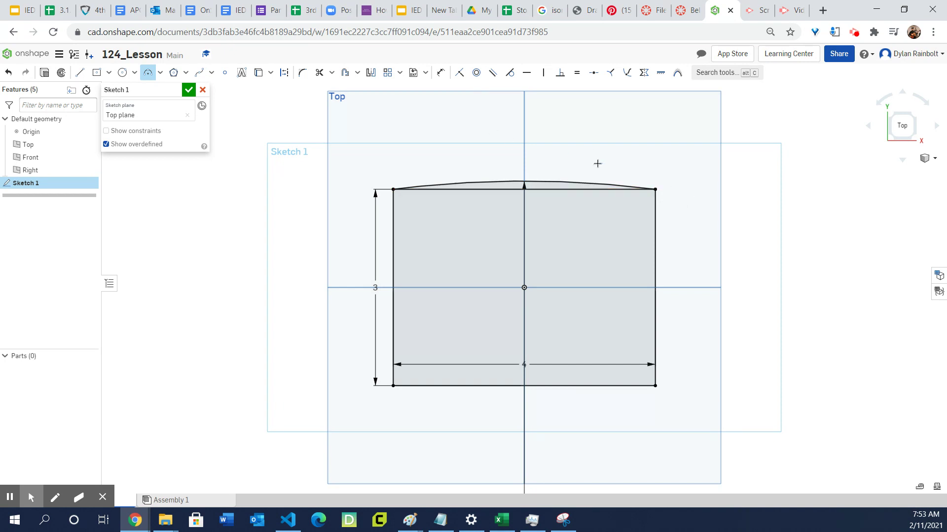
Draw a comparison circle below the rectangle, beside the R16 arc's centre point, with a diameter of 16*2
scroll(597, 163, "down", 5)
scroll(597, 164, "up", 1)
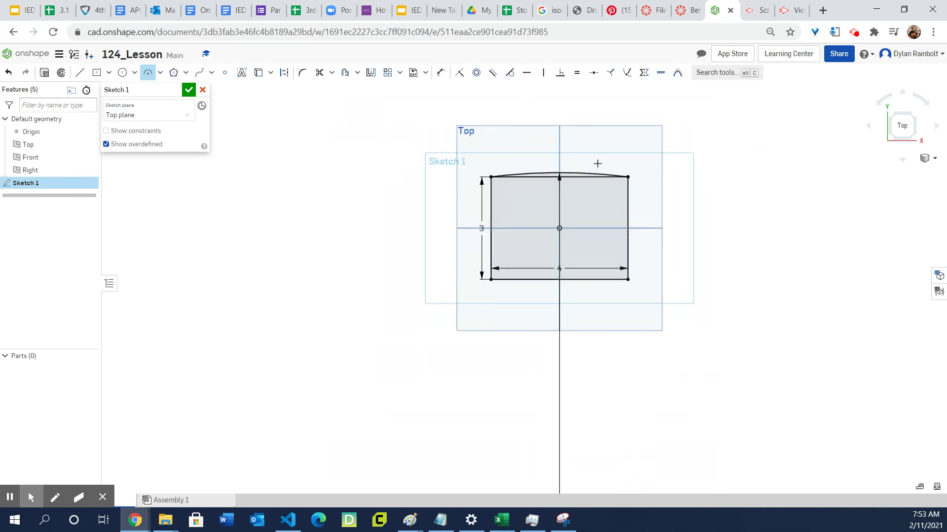
scroll(597, 163, "down", 1)
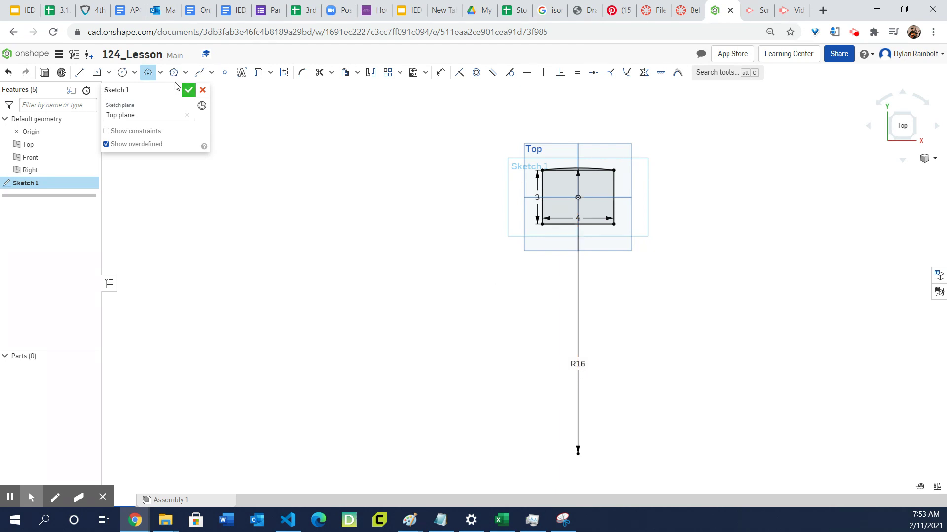
left_click(121, 73)
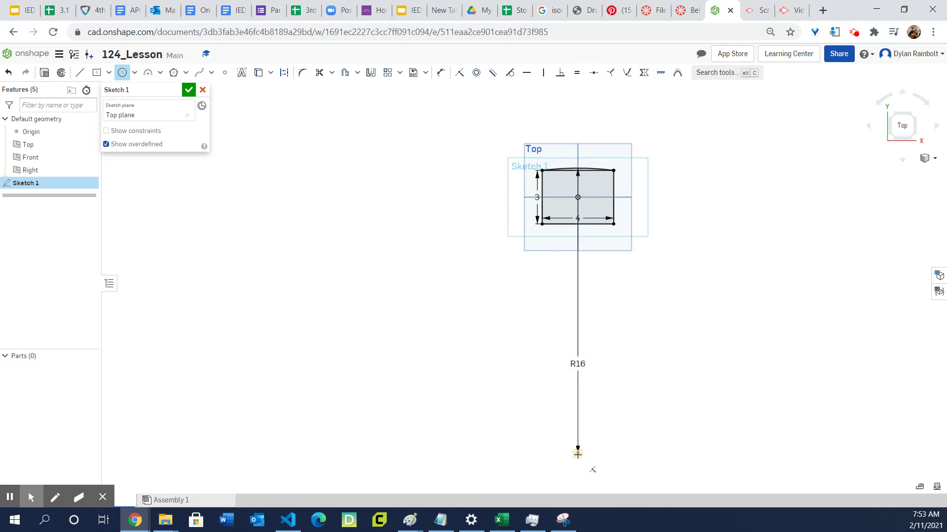
left_click(514, 434)
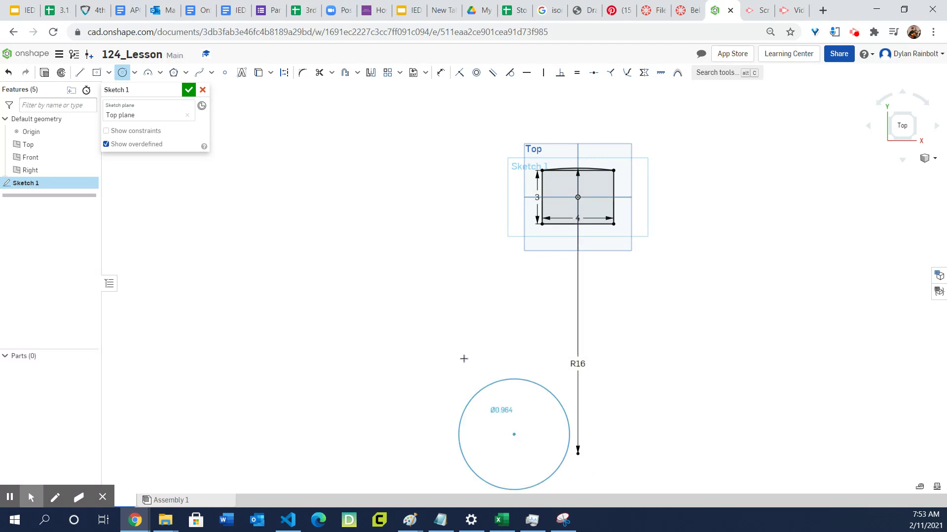
left_click(447, 340)
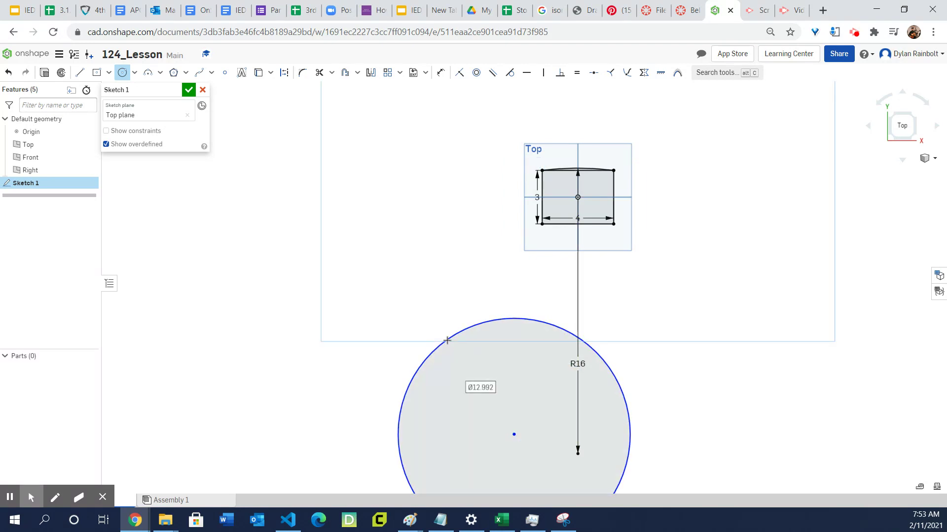
type("16")
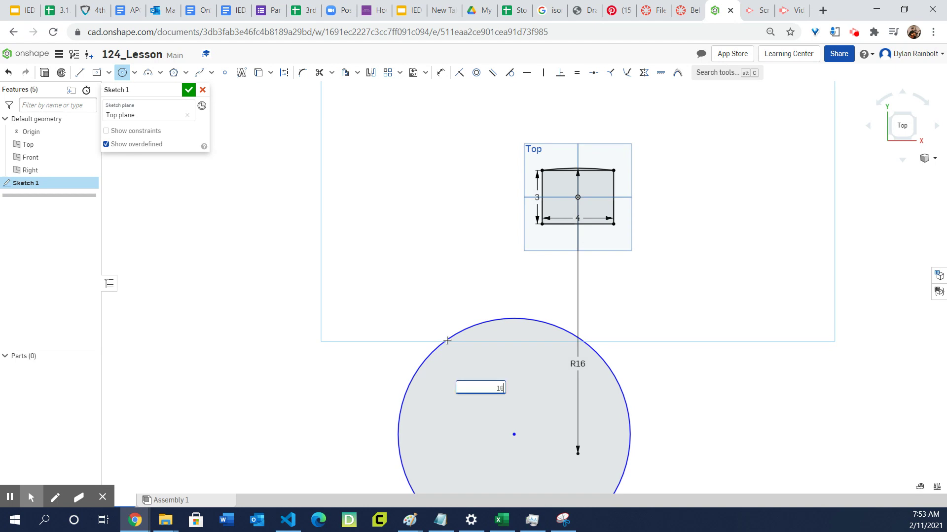
type("*2")
key("Return")
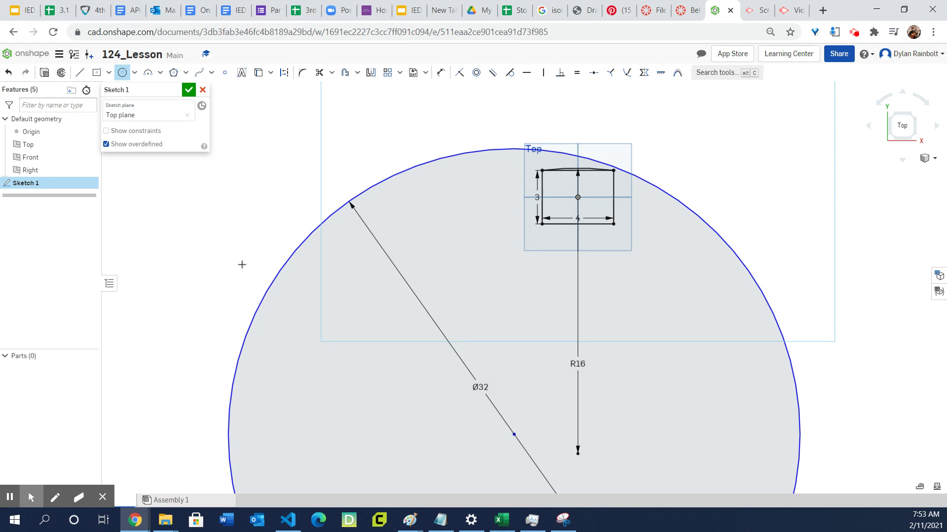
Move the comparison circle's centre onto the R16 arc's centre point, compare the curves, and delete the circle
left_click(122, 73)
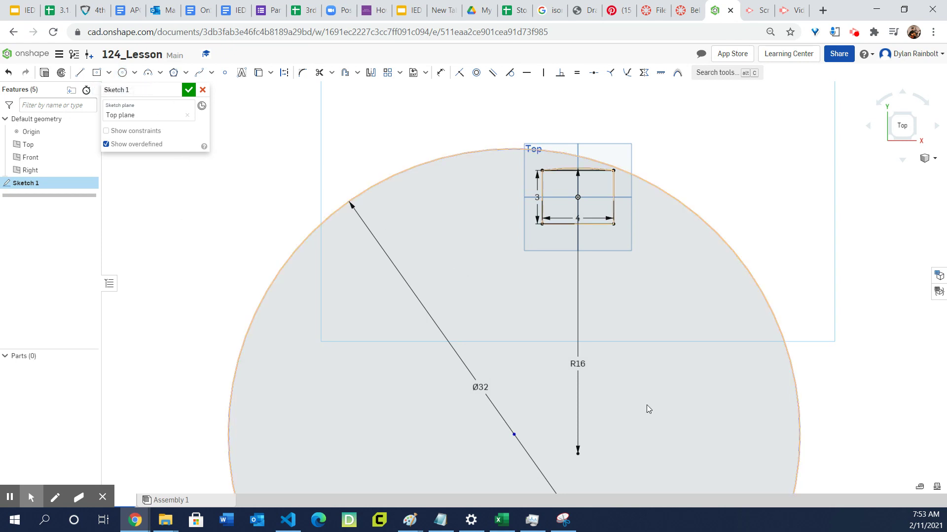
left_click(513, 435)
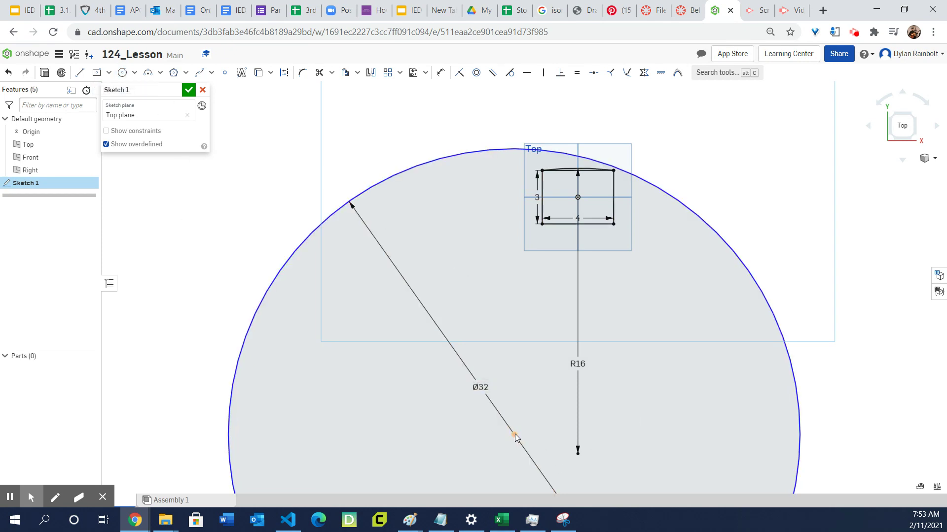
left_click_drag(516, 433, 579, 457)
scroll(586, 196, "up", 10)
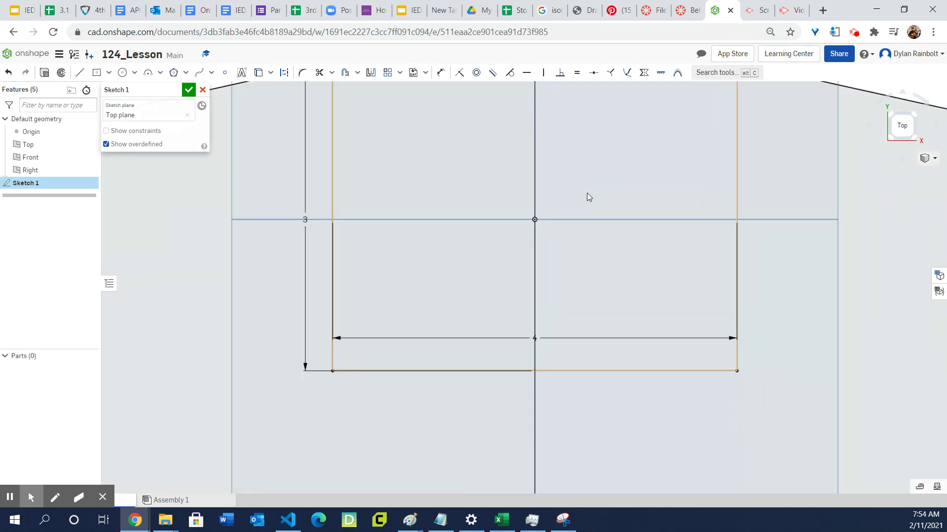
scroll(586, 197, "down", 8)
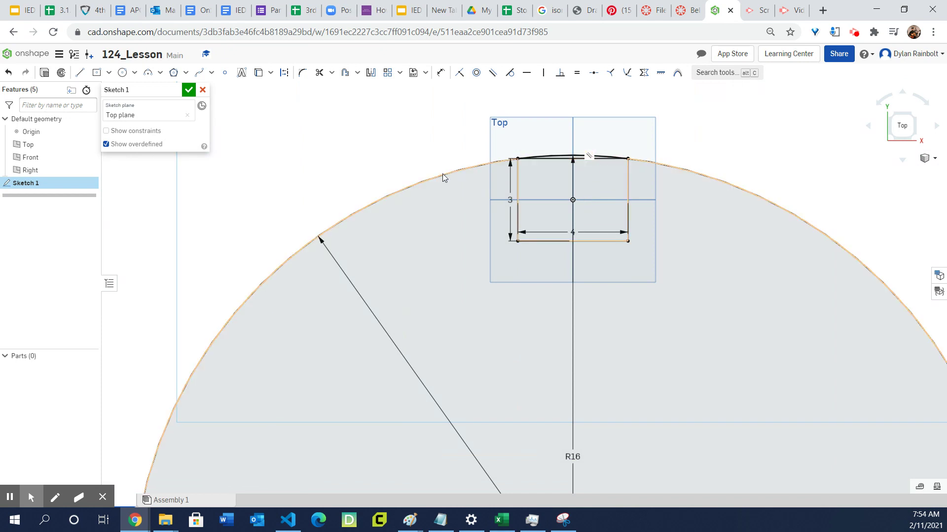
left_click(423, 183)
key("Delete")
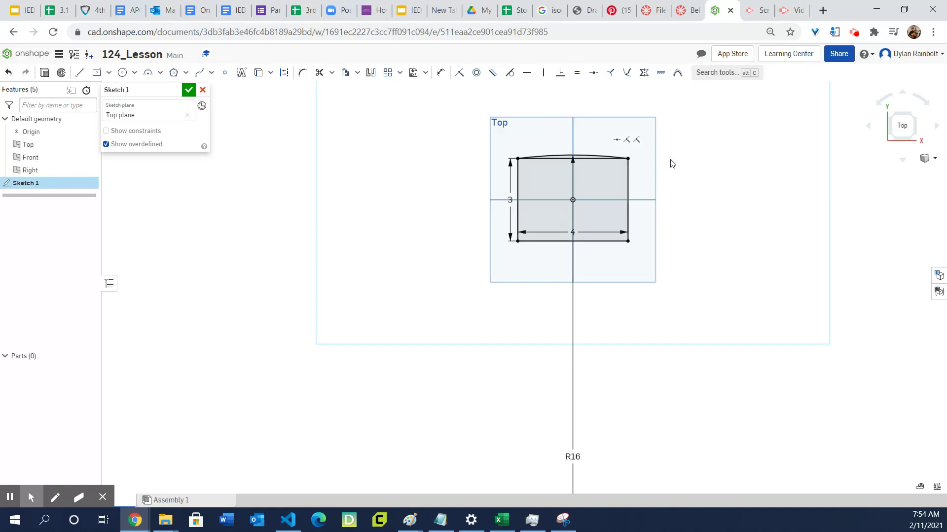
Draw an outward three-point arc between the rectangle's two left corners with a radius of 8
left_click(629, 159)
right_click(697, 178)
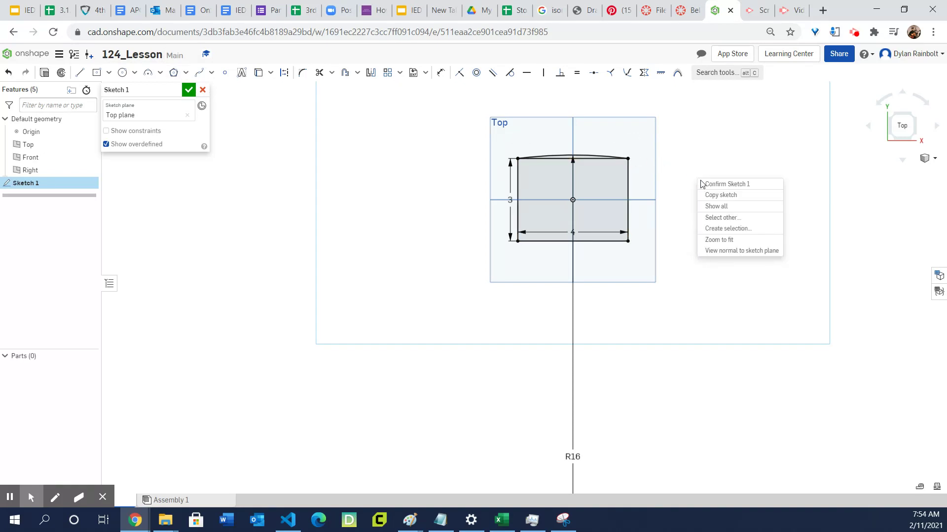
left_click(719, 240)
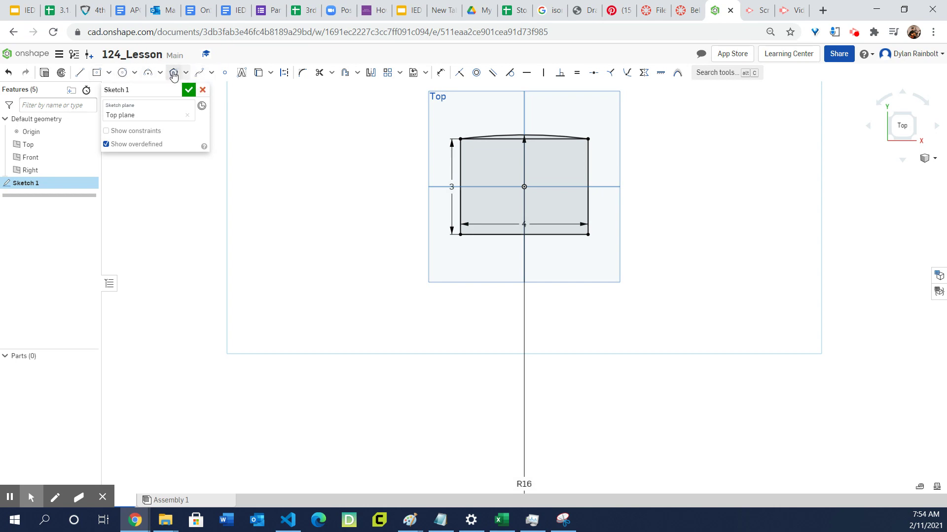
left_click(148, 73)
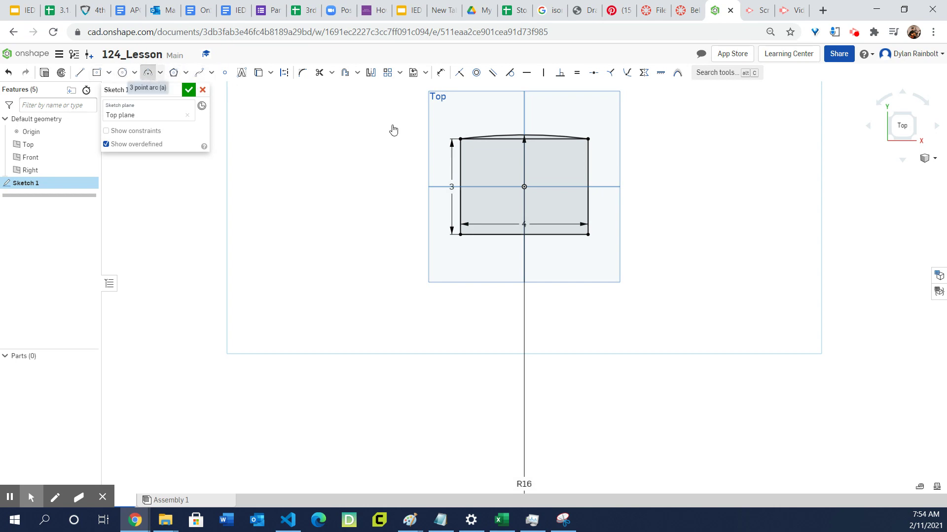
left_click(460, 139)
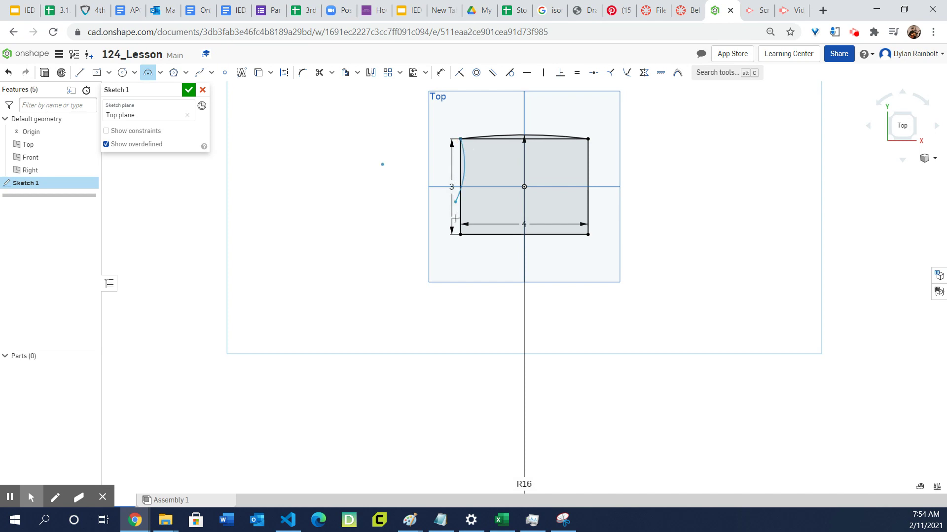
left_click(460, 235)
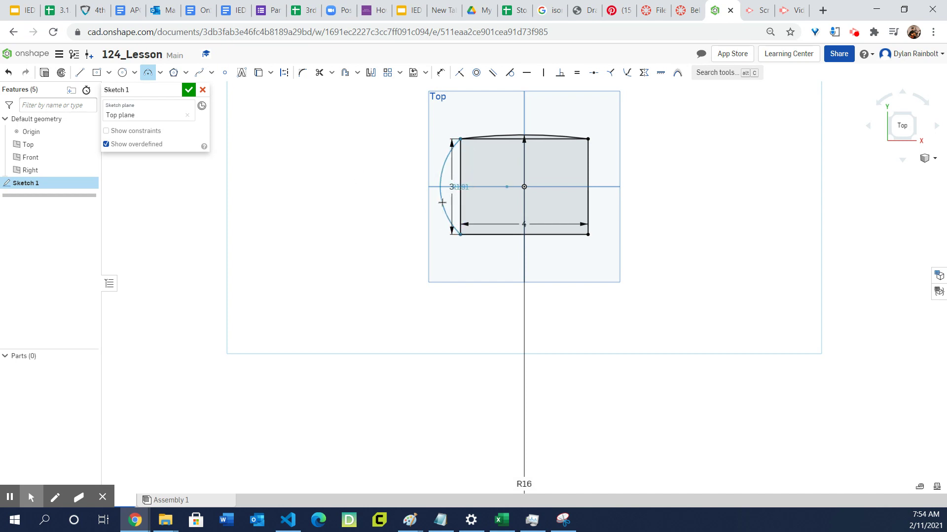
left_click(445, 199)
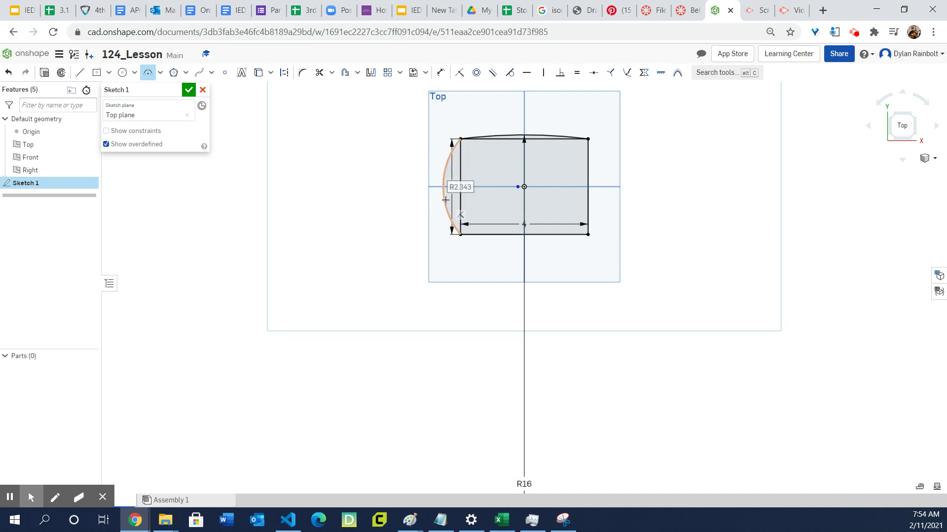
type("8")
key("Return")
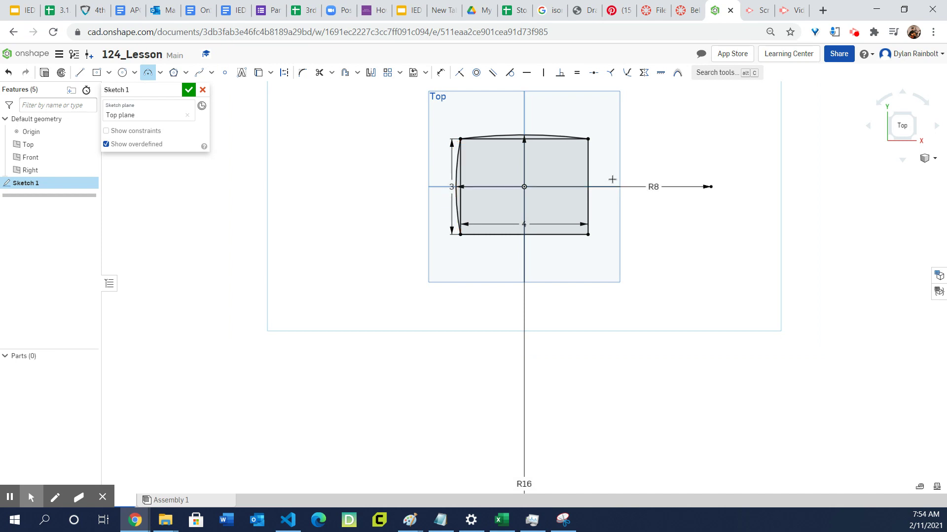
Draw an outward three-point arc between the rectangle's two right corners with a radius of 8
left_click(588, 139)
left_click(587, 234)
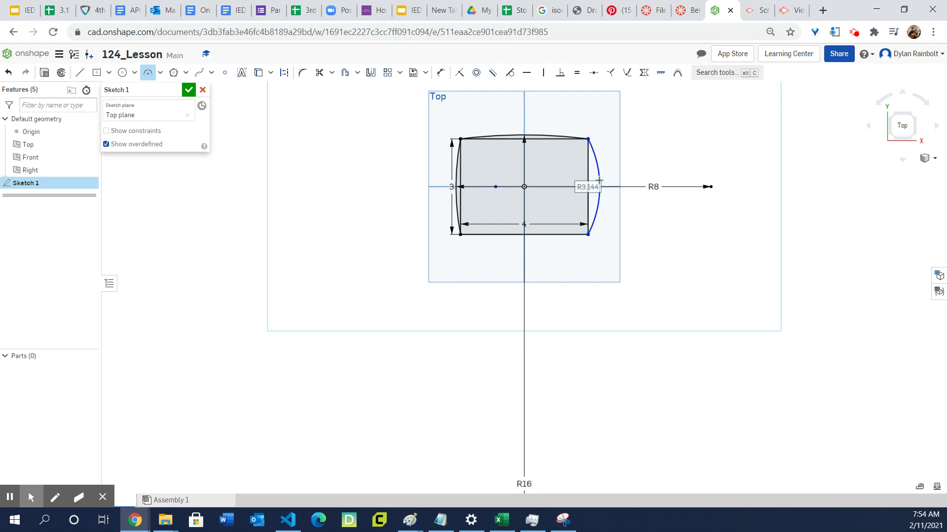
left_click(599, 180)
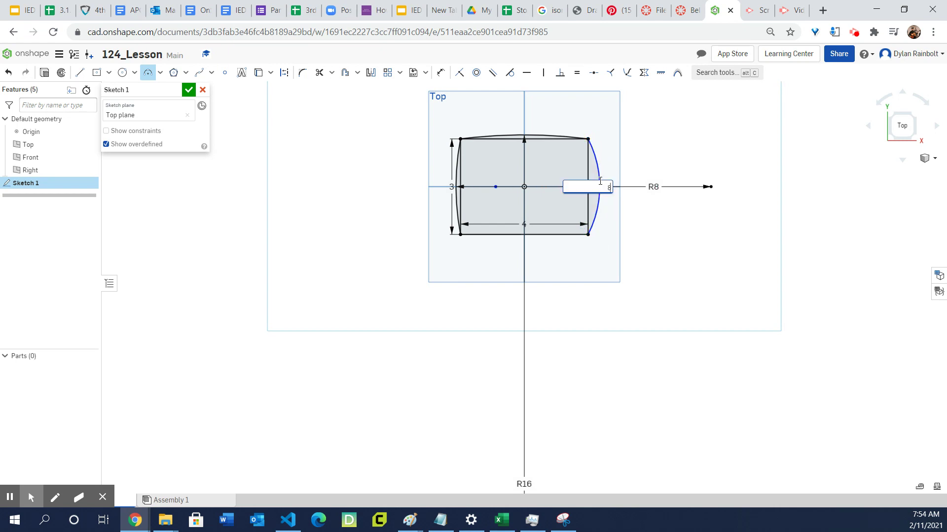
type("8")
key("Return")
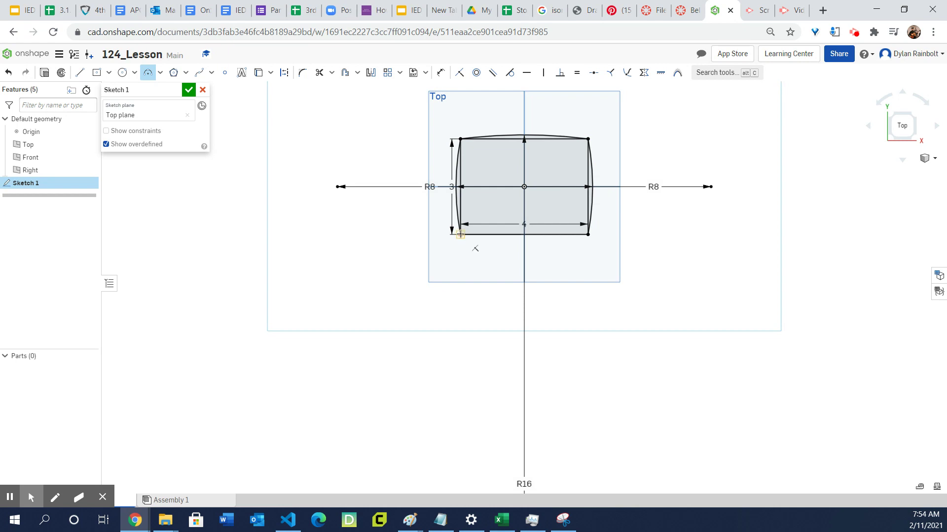
Draw an outward three-point arc between the rectangle's two lower corners, correct its radius to 16, and finish the sketch
left_click(460, 234)
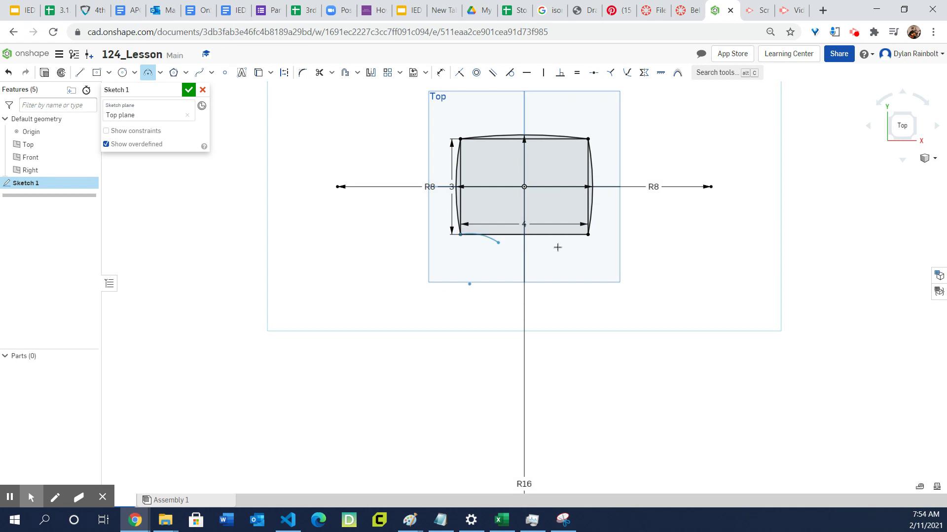
left_click(585, 236)
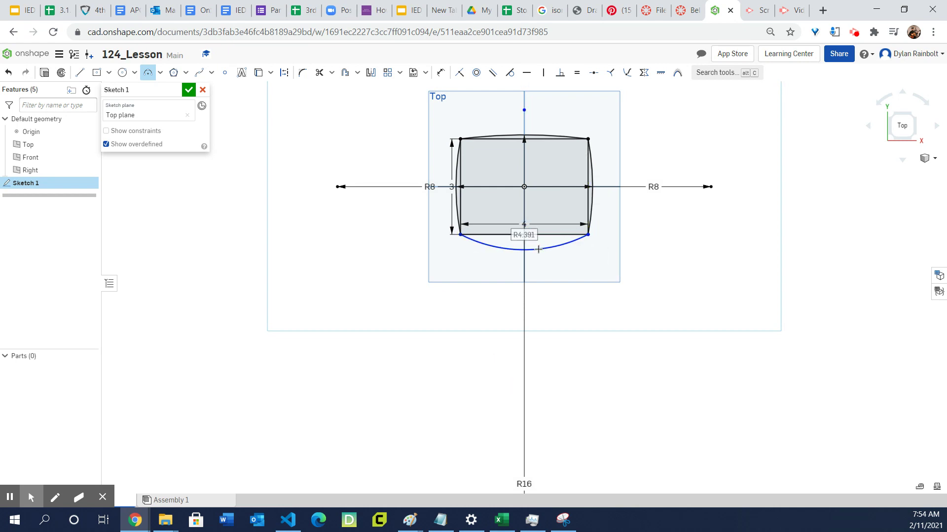
left_click(538, 249)
type("1")
key("Return")
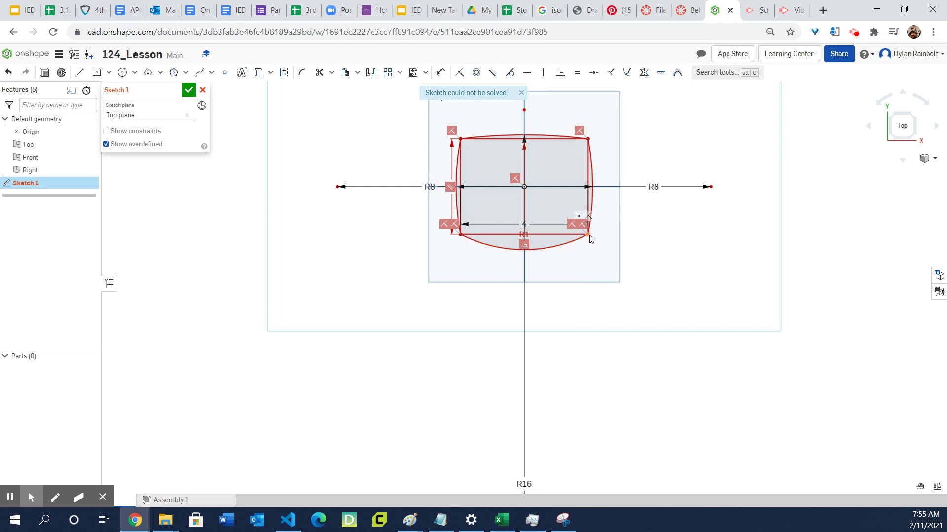
double_click(524, 235)
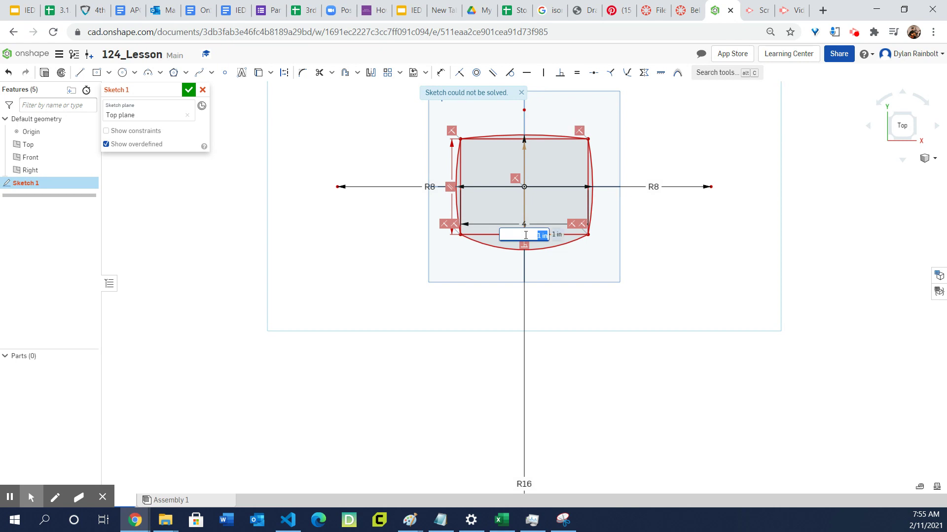
key("Escape")
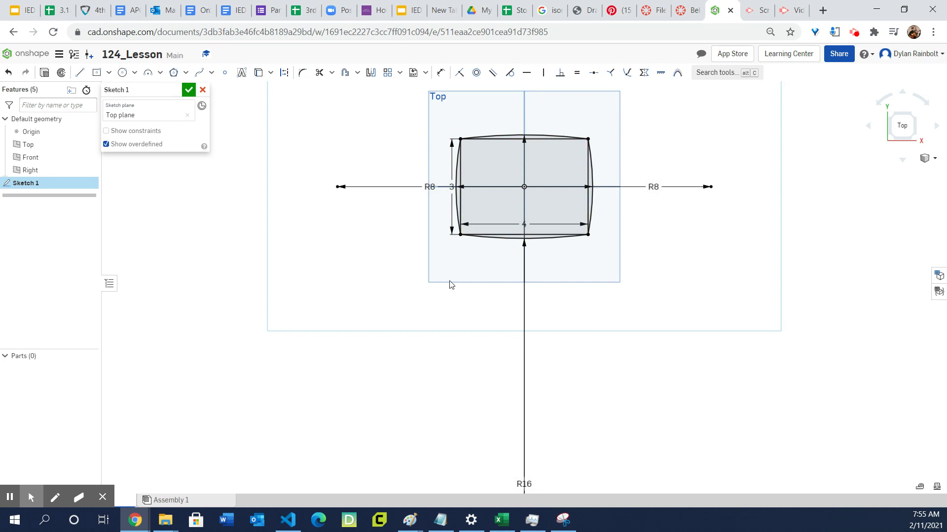
left_click(188, 90)
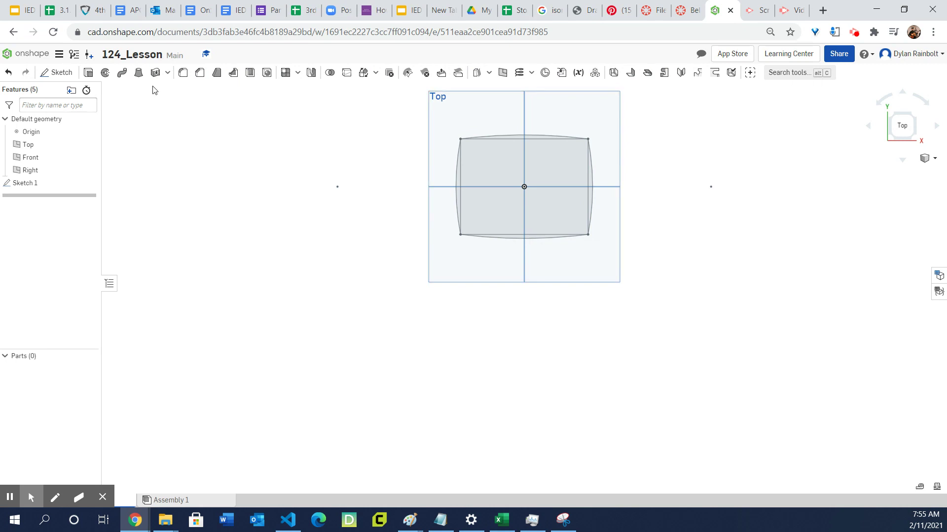
Extrude the rectangle and its four surrounding arc regions as a new solid with a blind depth of 1 in, picking the regions individually
left_click(88, 74)
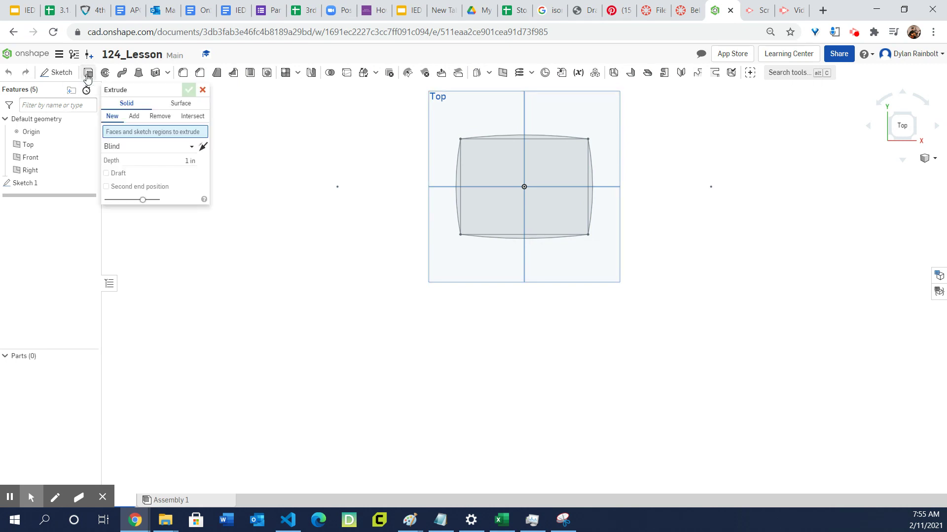
left_click(31, 183)
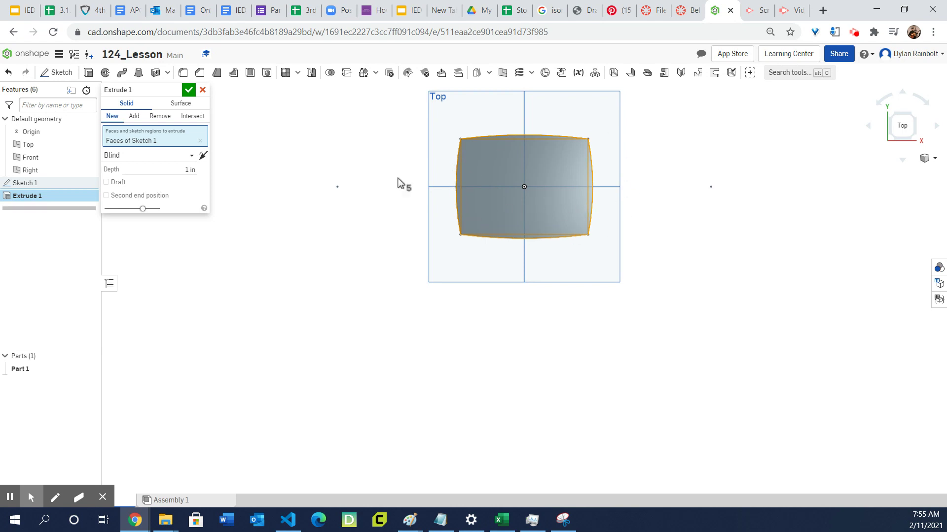
left_click(200, 142)
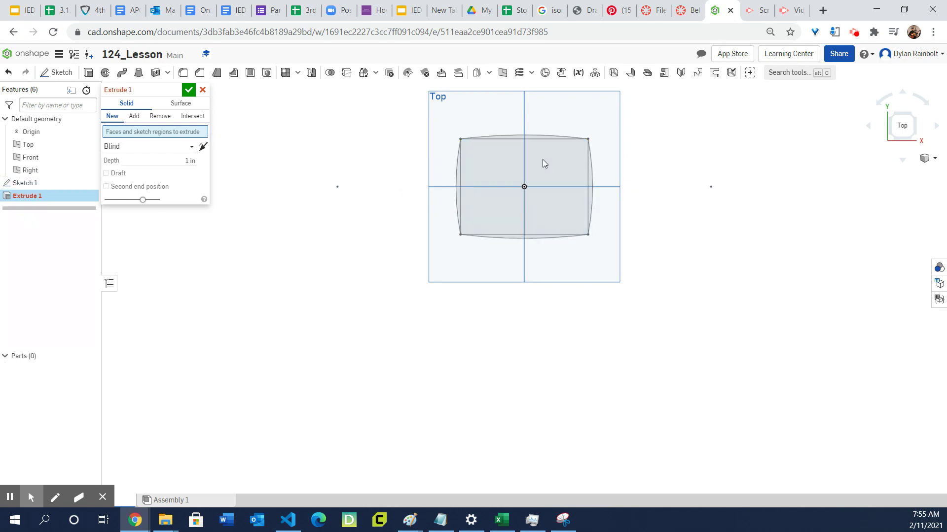
left_click(515, 138)
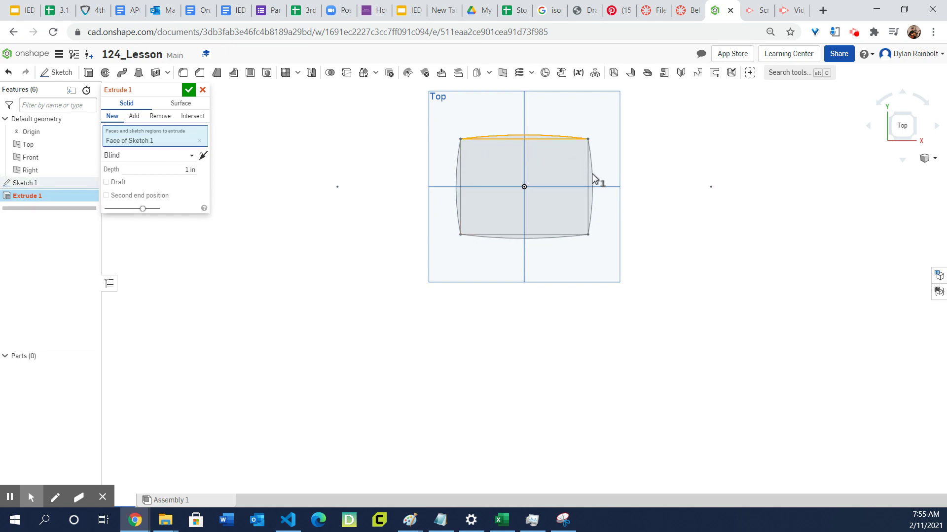
left_click(590, 179)
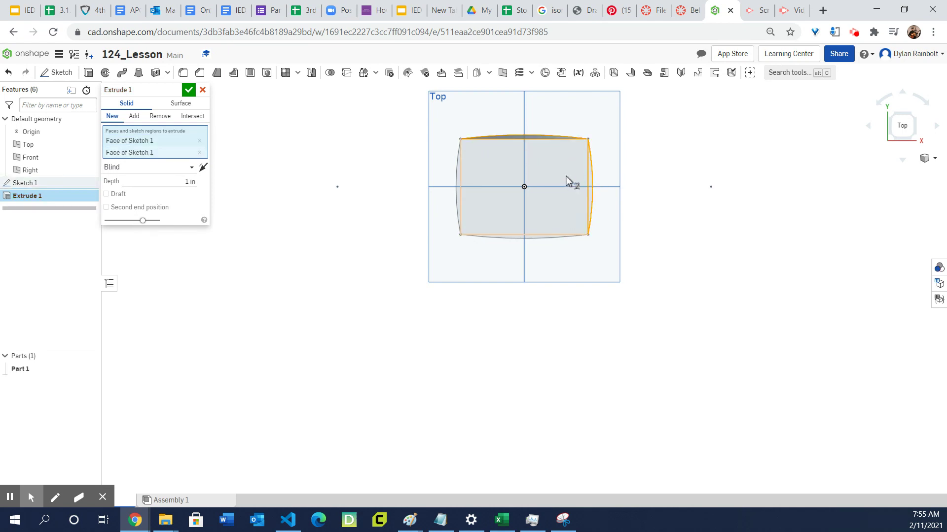
left_click(528, 239)
left_click(458, 198)
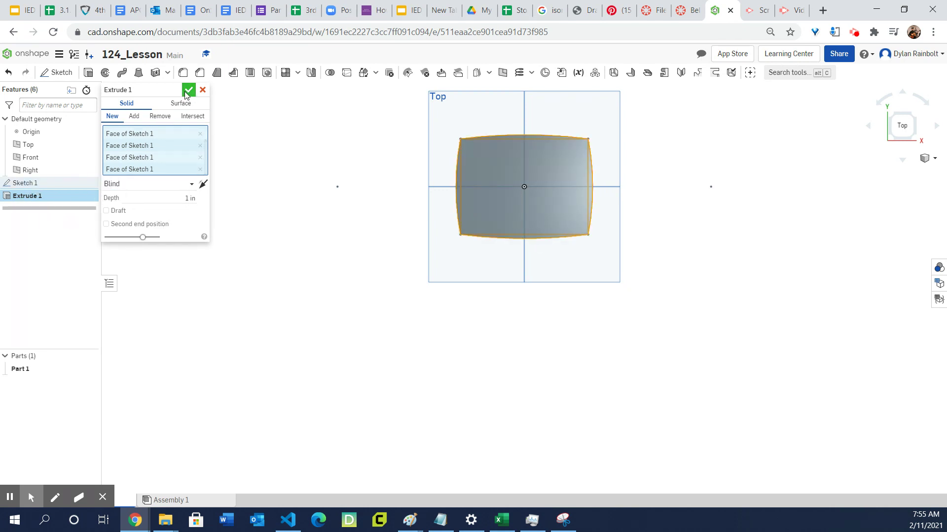
left_click(188, 198)
left_click(190, 90)
Show the extruded part in the isometric view
left_click(929, 158)
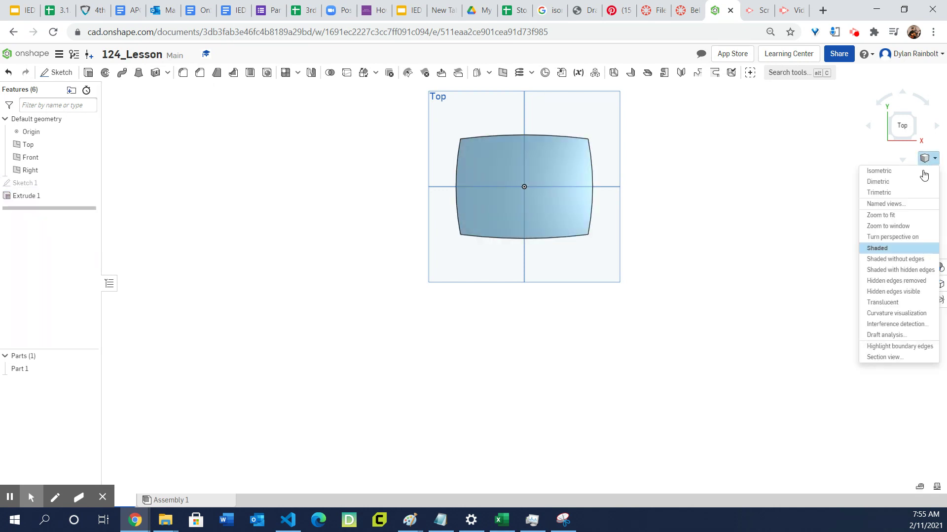
left_click(895, 171)
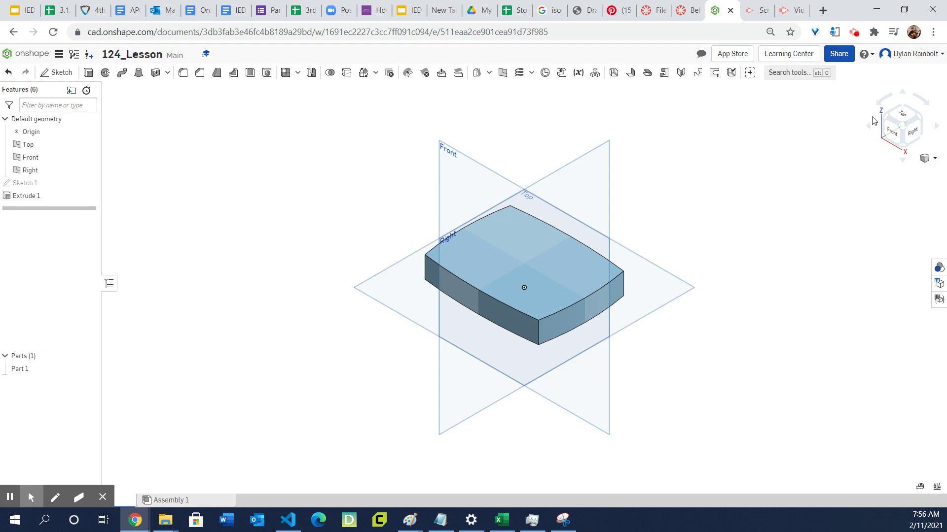
left_click(853, 33)
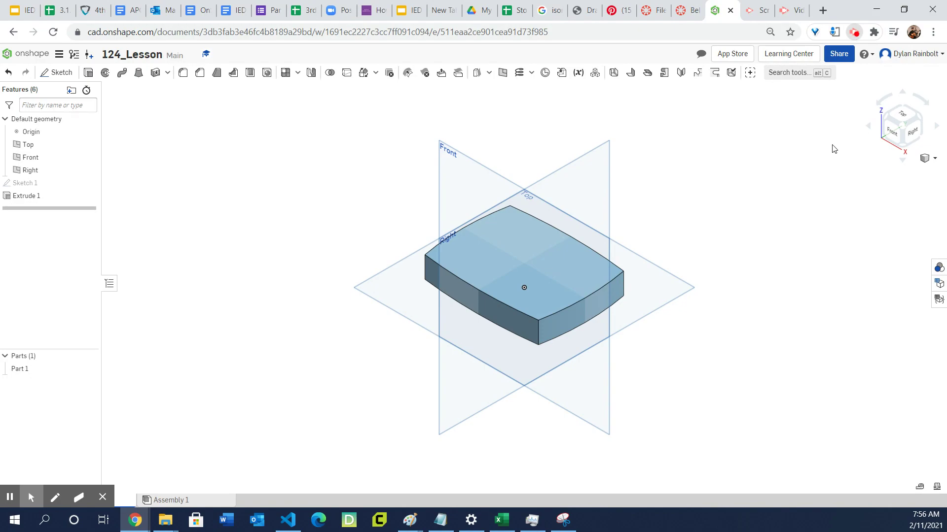